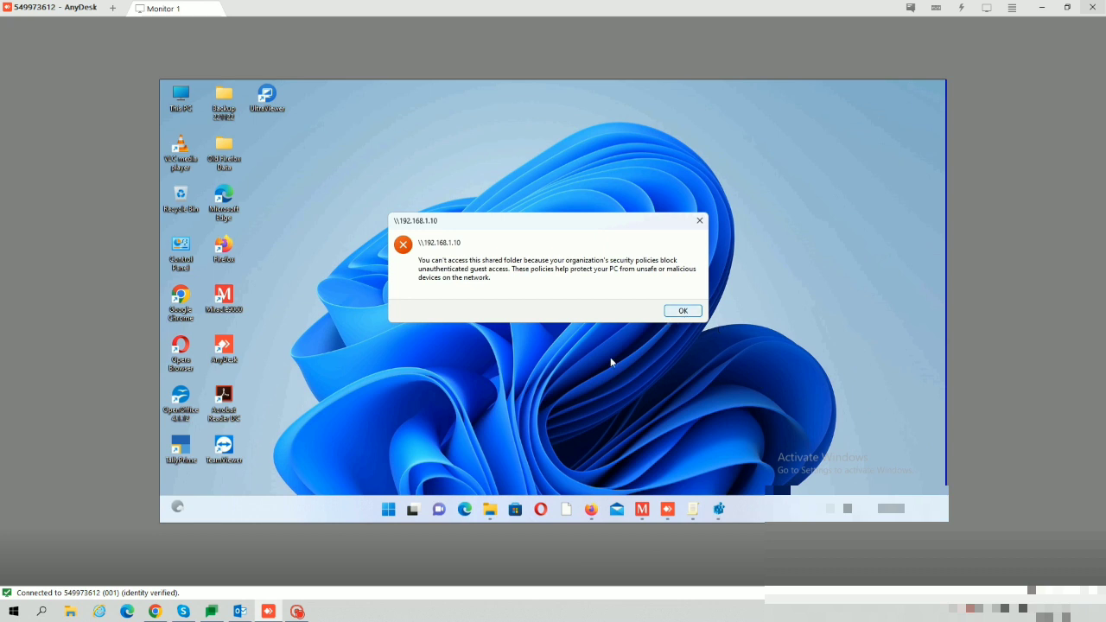
Retry opening the network share \\192.168.1.10 from the Run dialog, then close the dialog
left_click(681, 311)
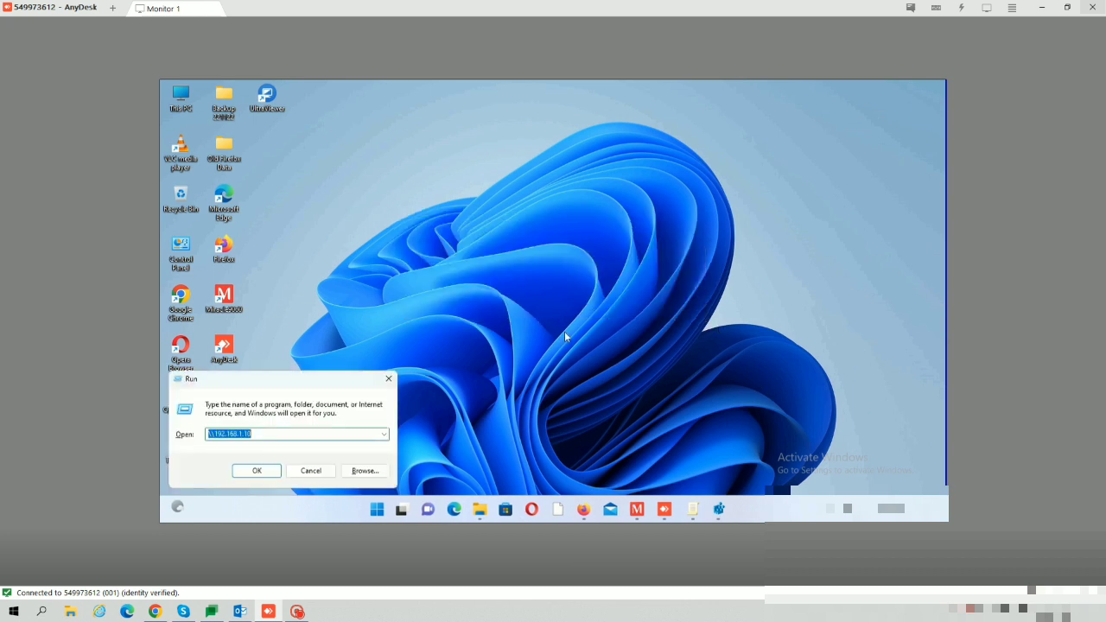
left_click(253, 472)
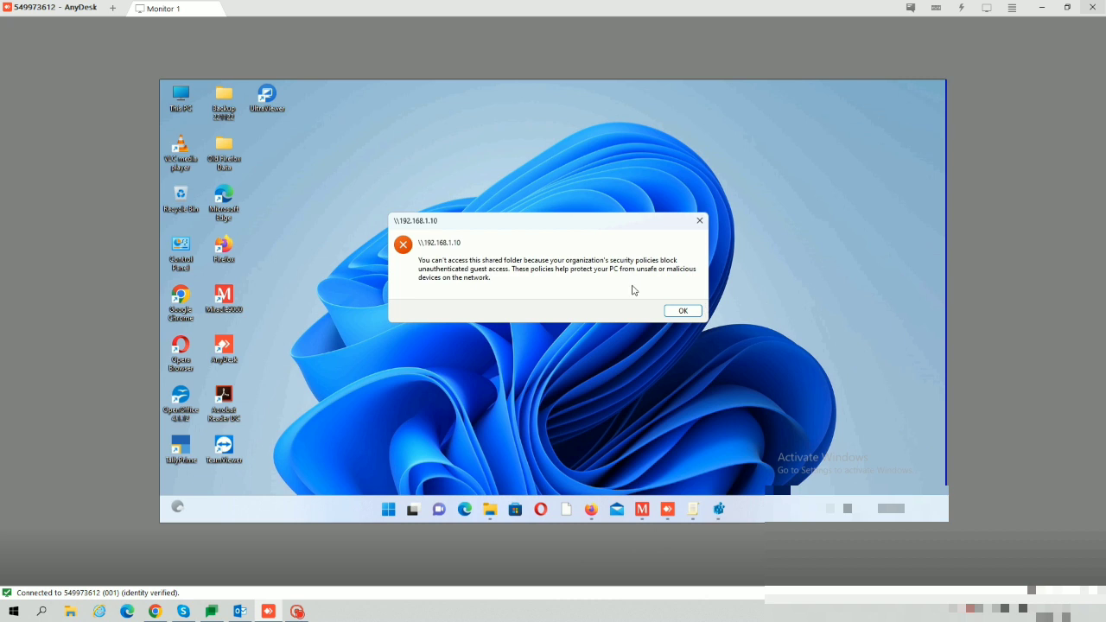
left_click(683, 310)
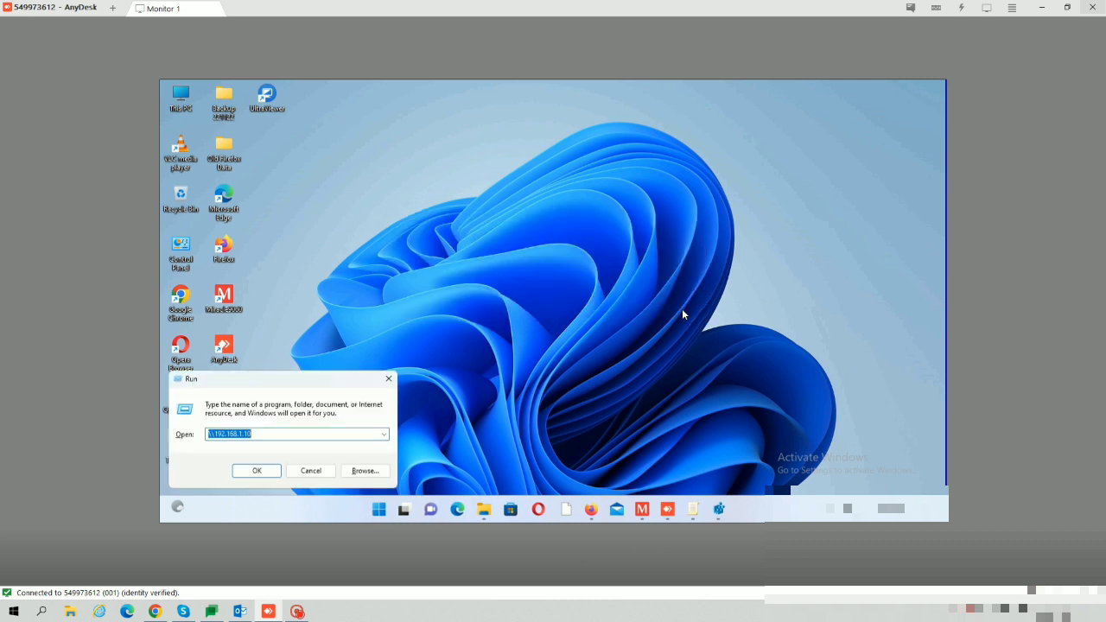
left_click(387, 380)
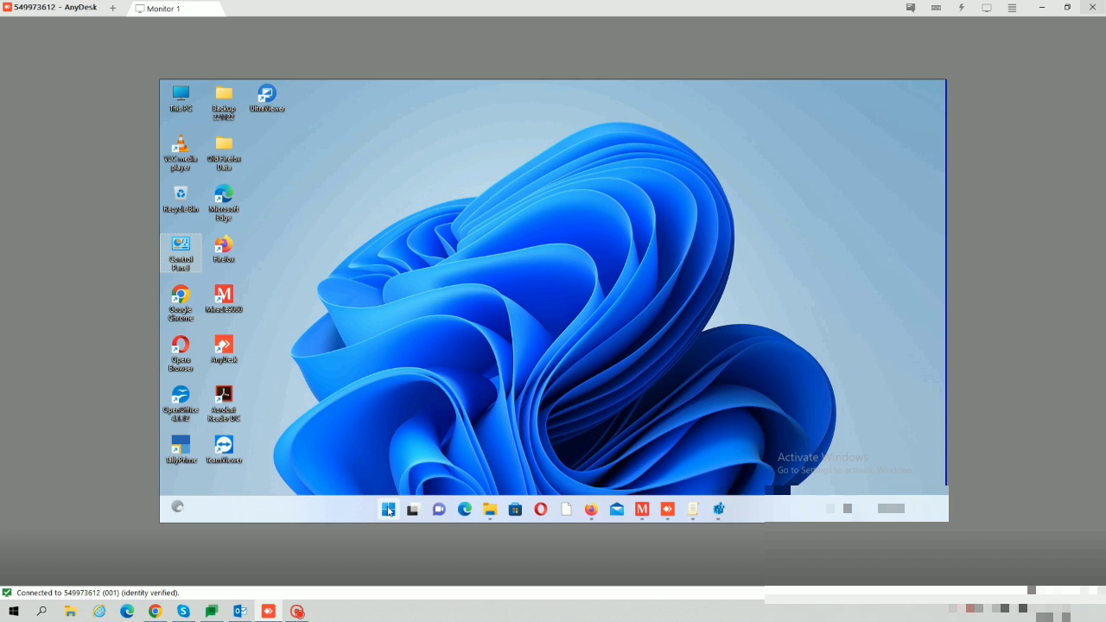
Open the Run dialog on the remote Windows desktop
right_click(388, 510)
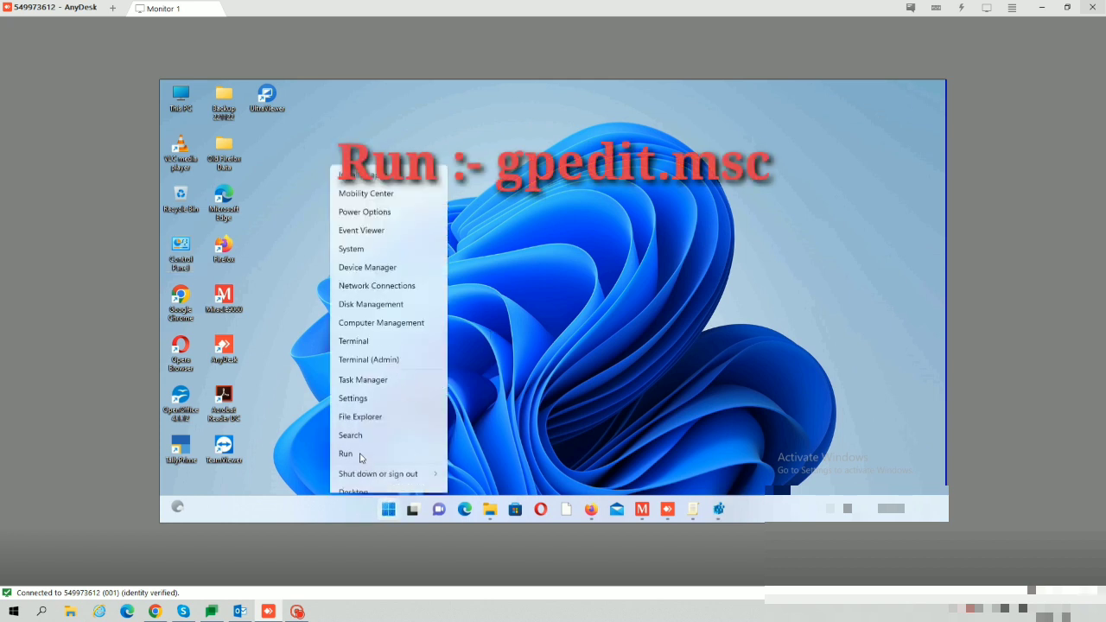
left_click(354, 443)
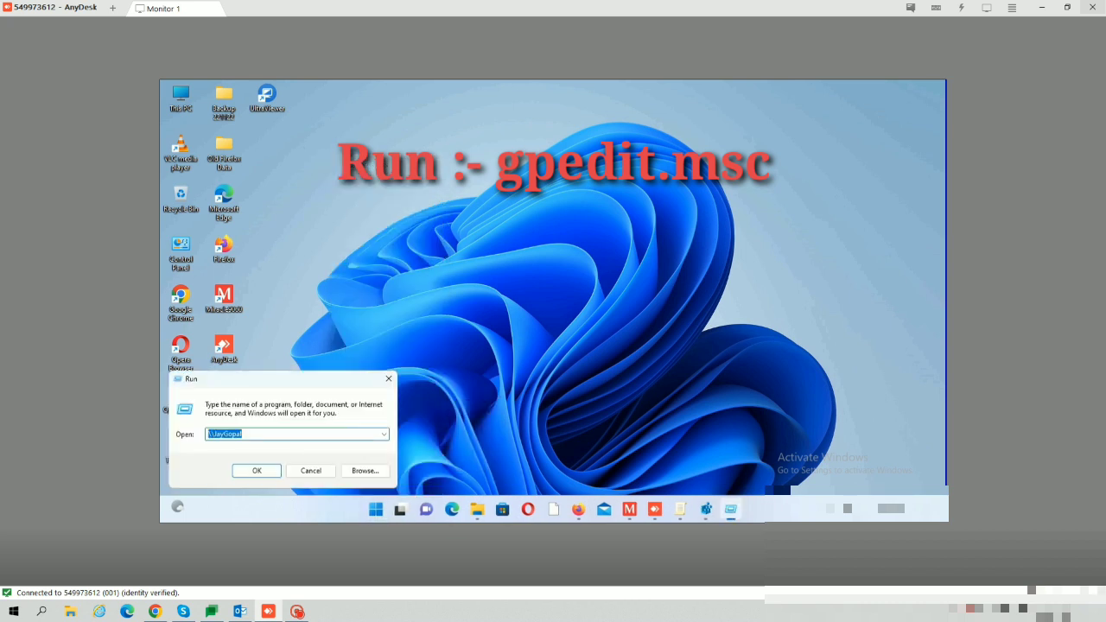
type("ser")
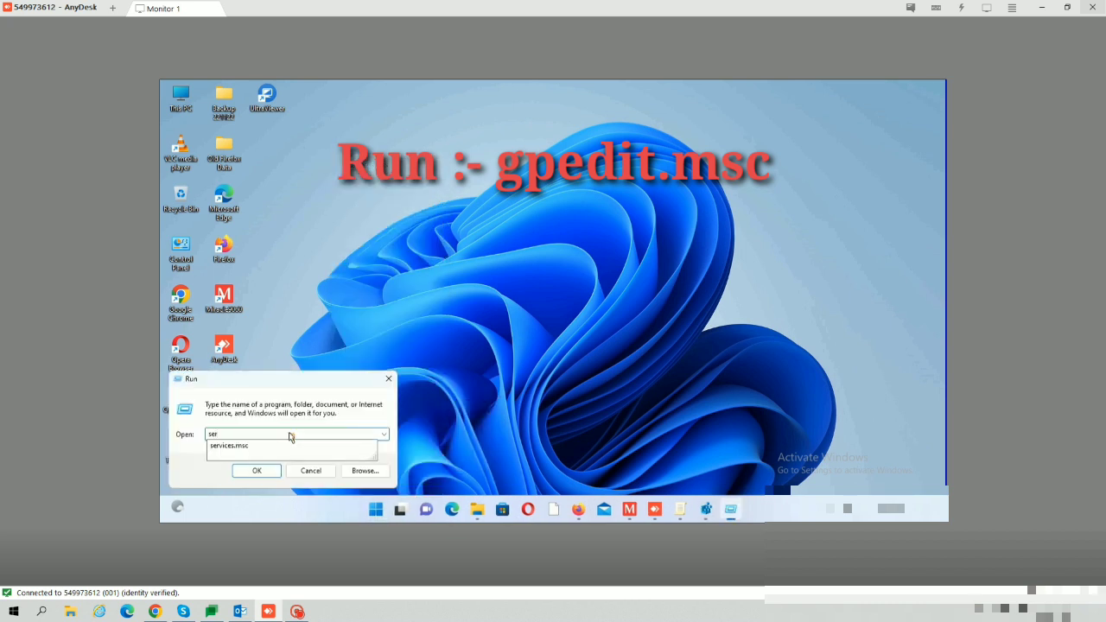
key("BackSpace")
key("BackSpace")
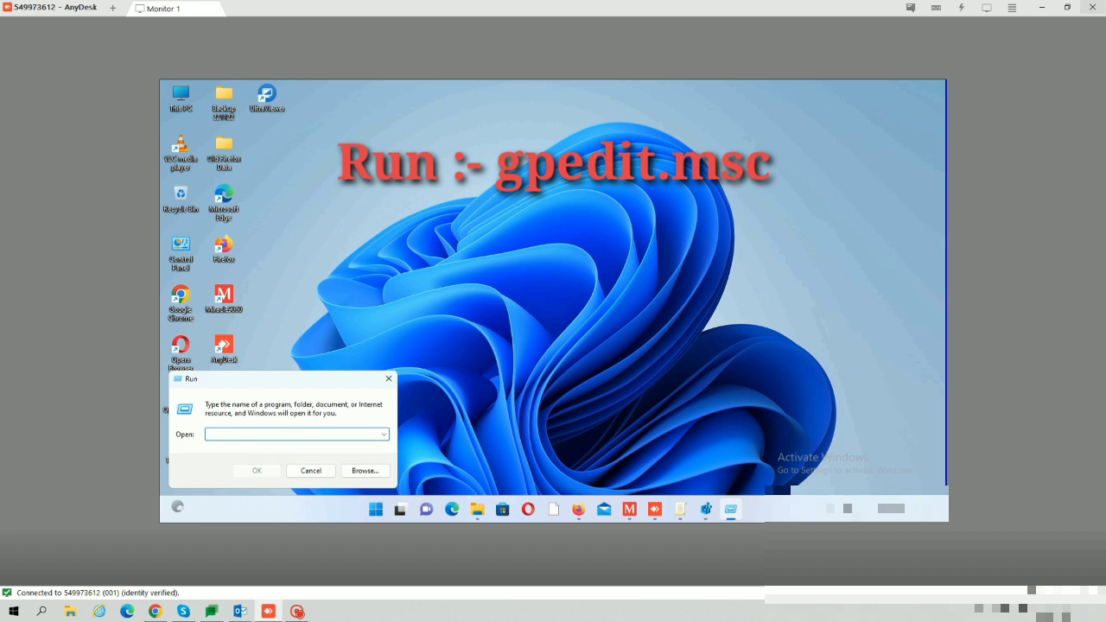
type("re")
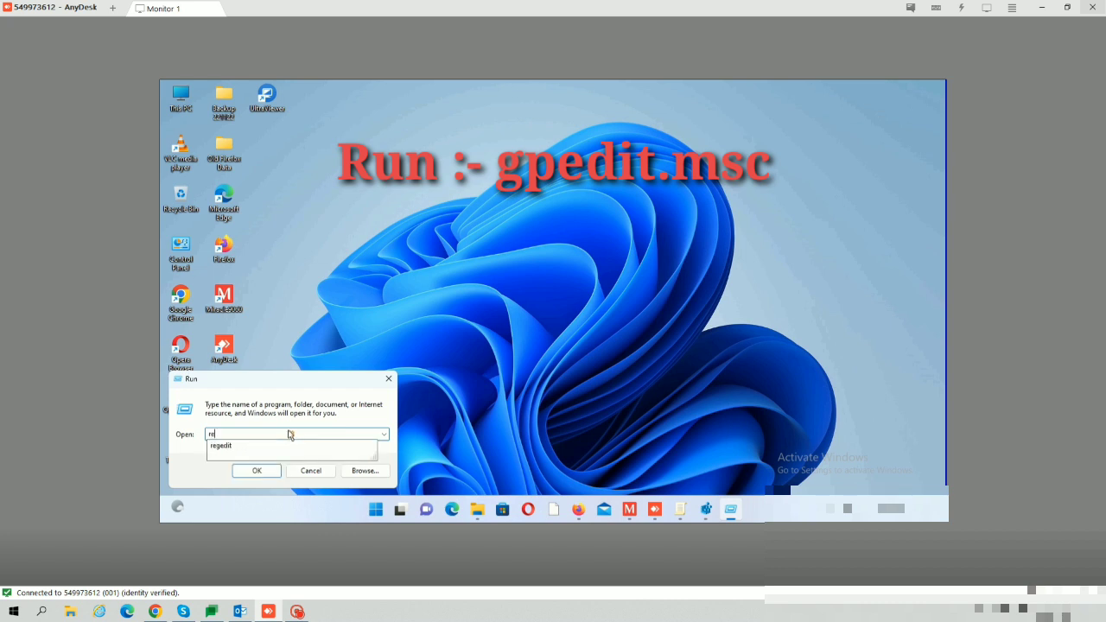
key("BackSpace")
key("BackSpace")
Launch the Local Group Policy Editor by running gpedit.msc and maximize its window
type("gp")
key("Down")
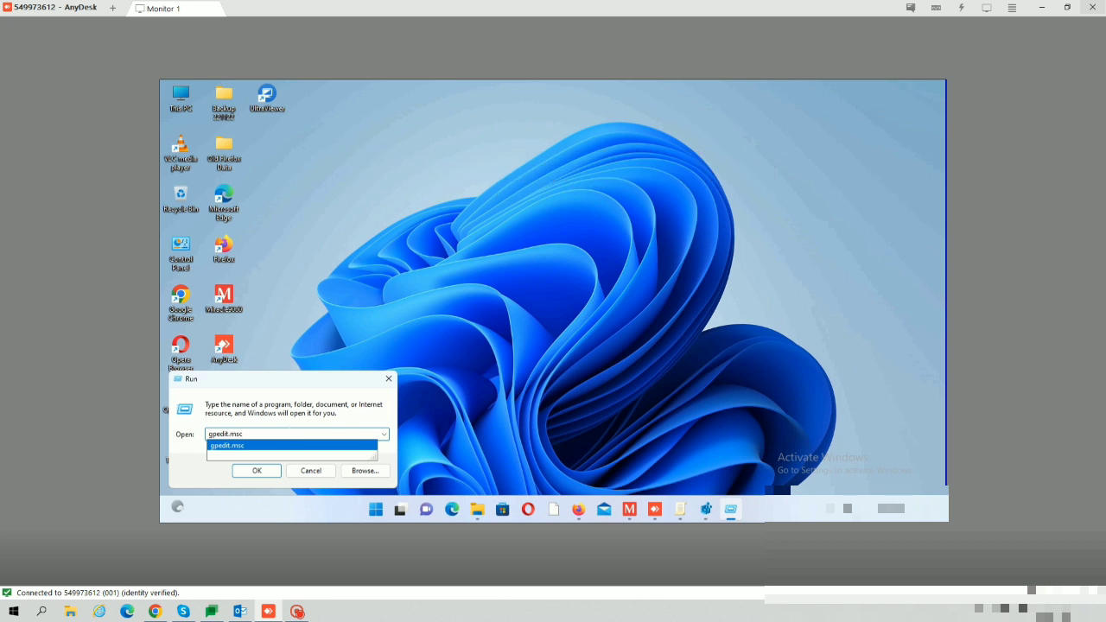
left_click(257, 471)
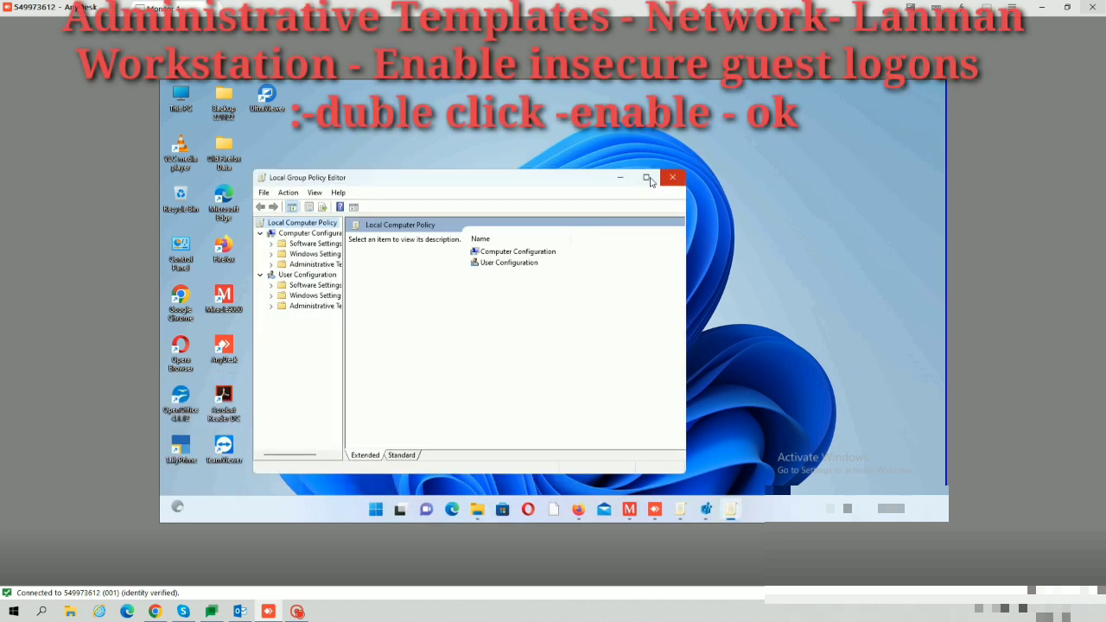
key("super+Up")
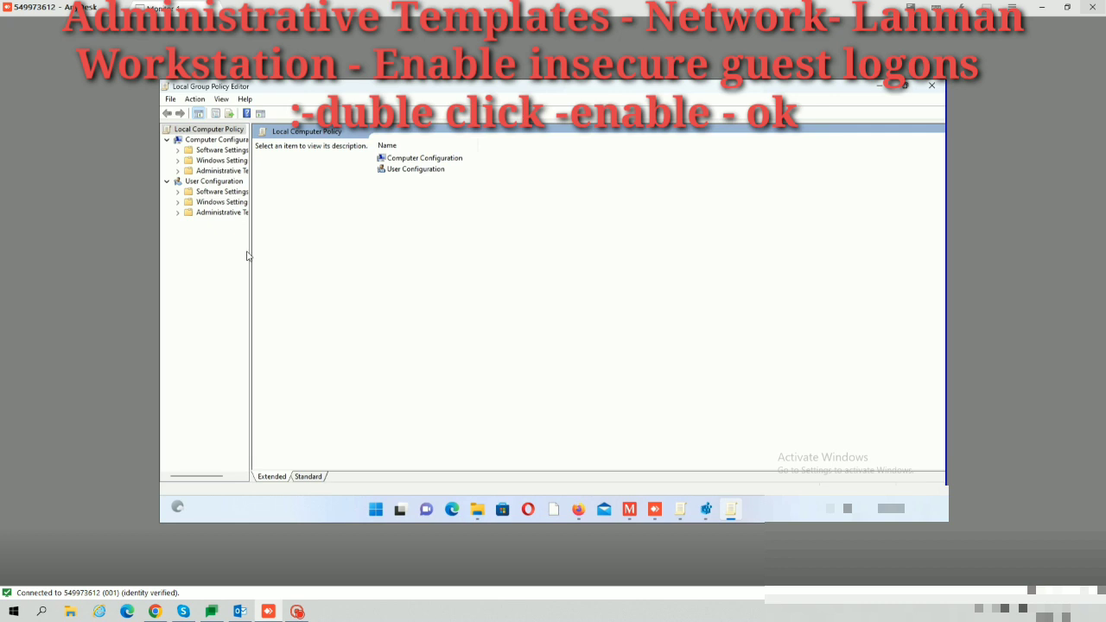
Show the Lanman Workstation policies under Computer Configuration > Administrative Templates > Network
mouse_move(298, 248)
left_mouse_down()
mouse_move(328, 248)
mouse_move(317, 247)
left_mouse_up()
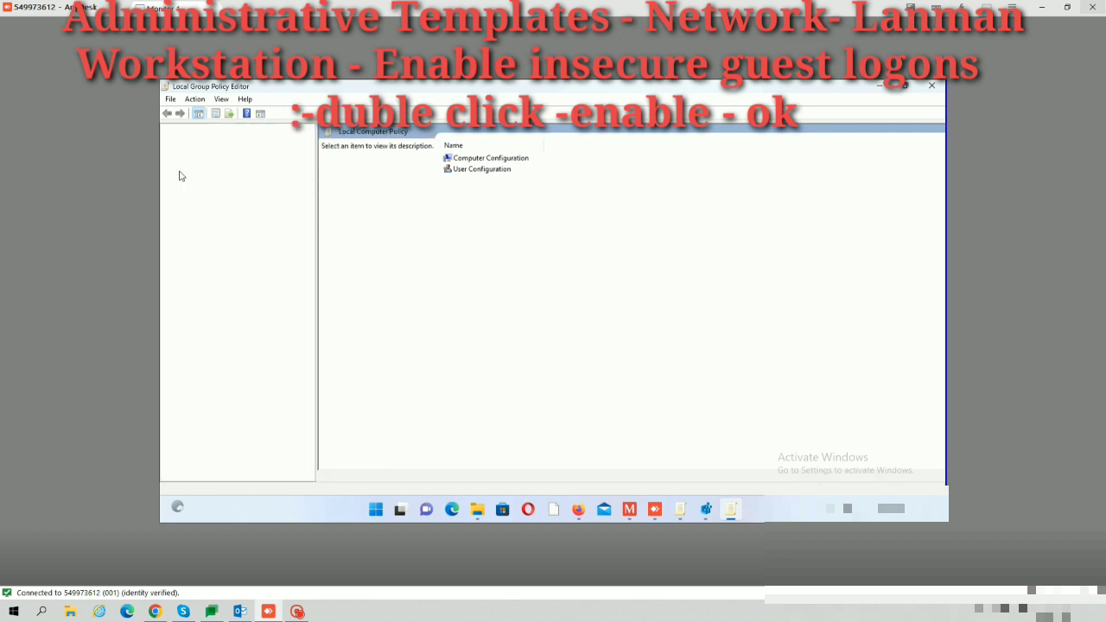
left_click(180, 171)
left_click(177, 171)
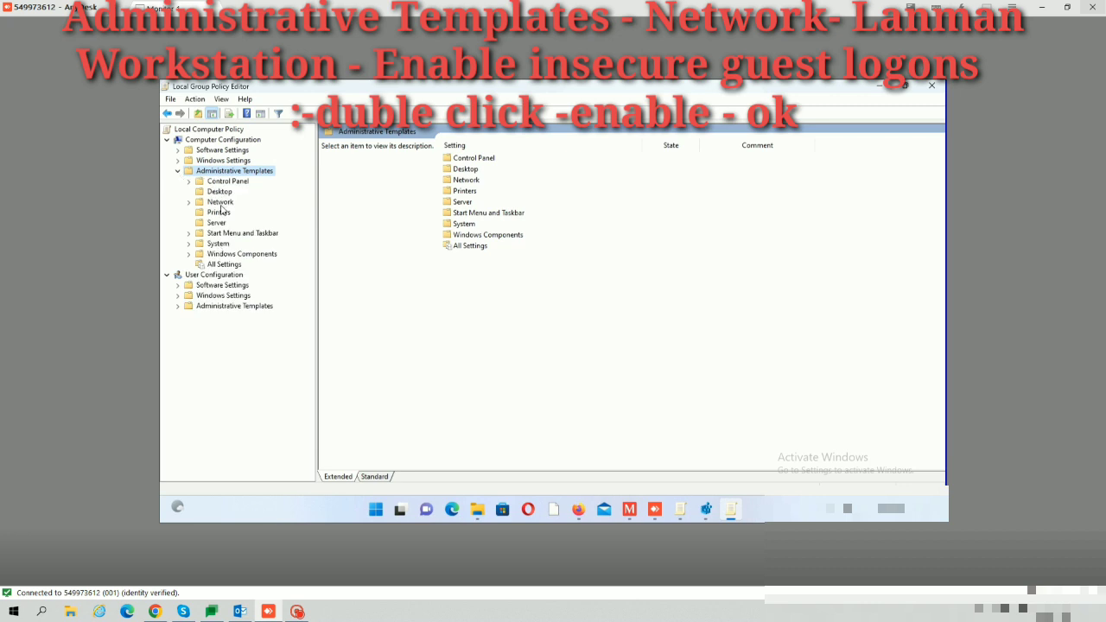
left_click(220, 202)
left_click(189, 202)
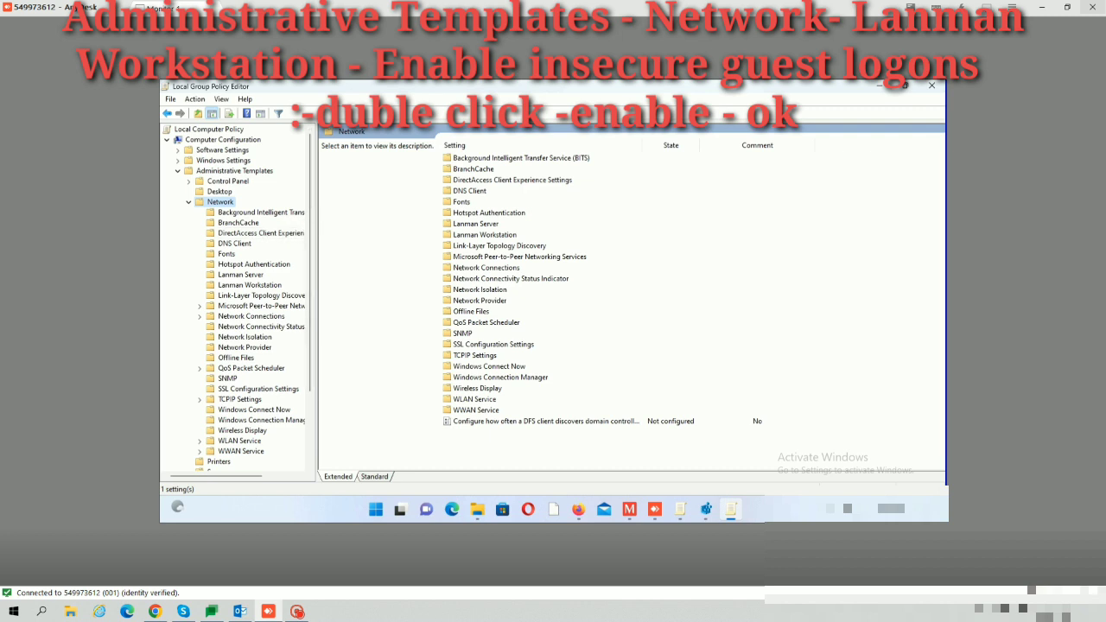
left_click(247, 285)
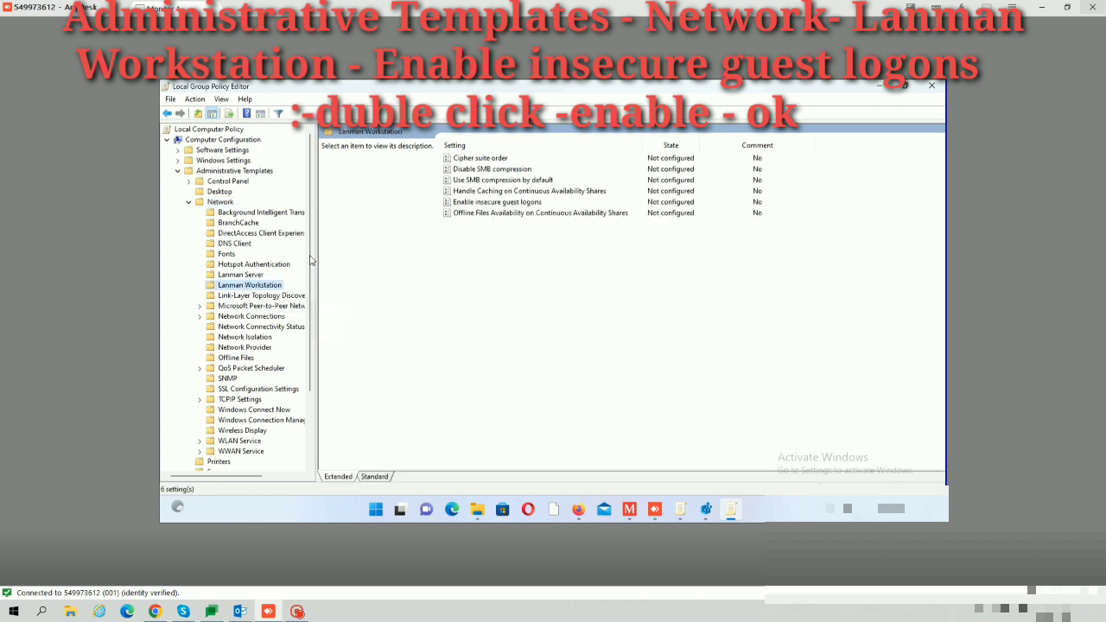
Set the "Enable insecure guest logons" policy to Enabled, save it, and close the Local Group Policy Editor
left_click(469, 204)
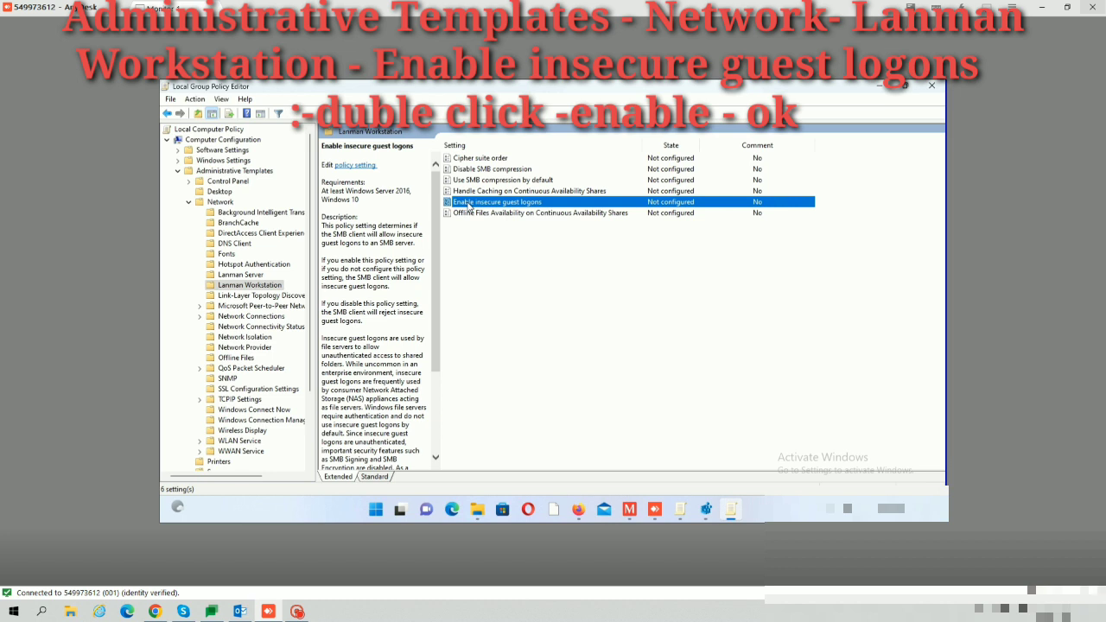
double_click(469, 203)
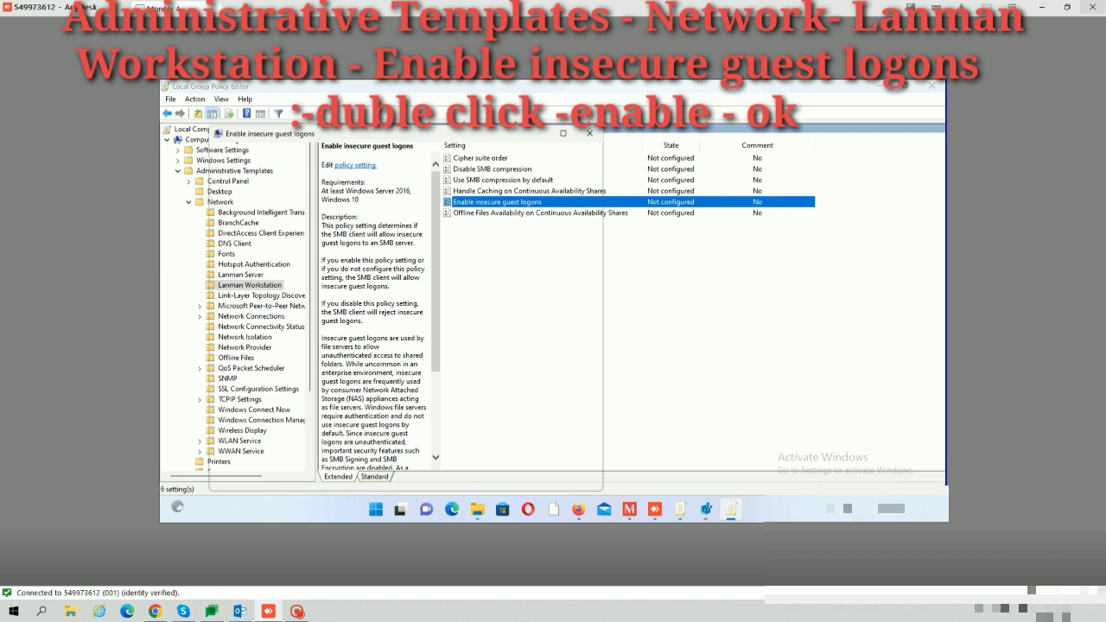
left_click(220, 197)
left_click(574, 477)
left_click(483, 480)
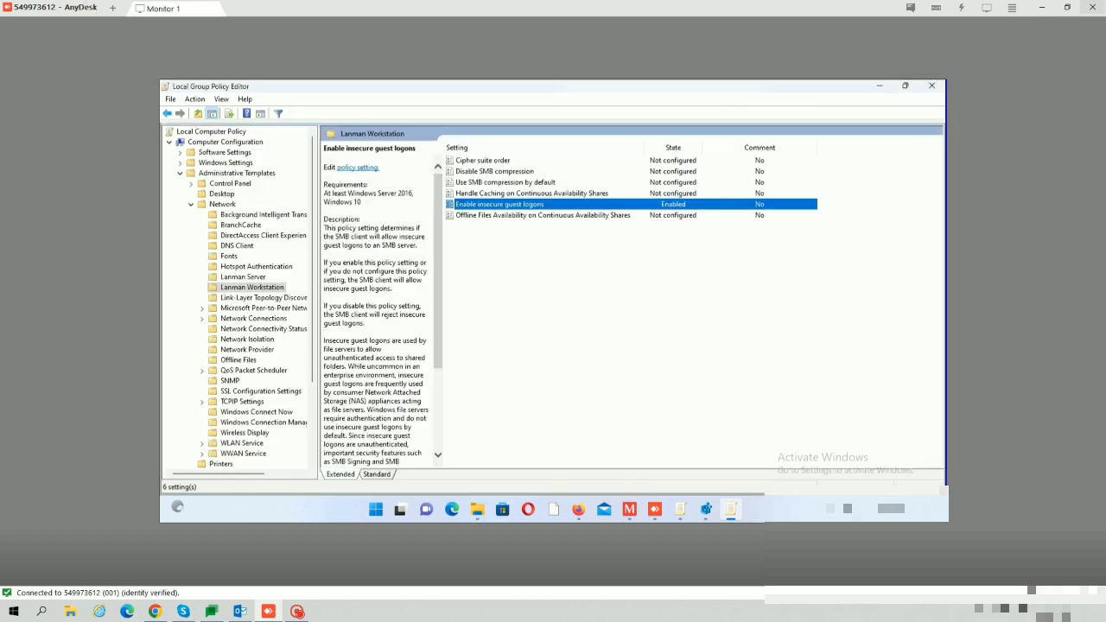
left_click(930, 86)
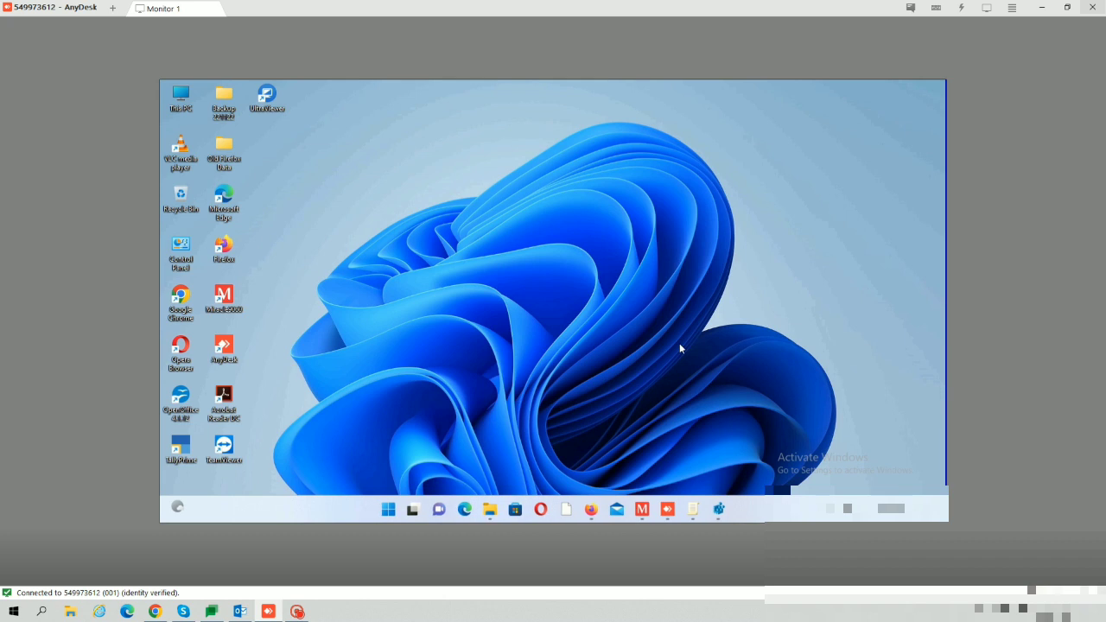
Launch the Registry Editor by running regedit
key("super+r")
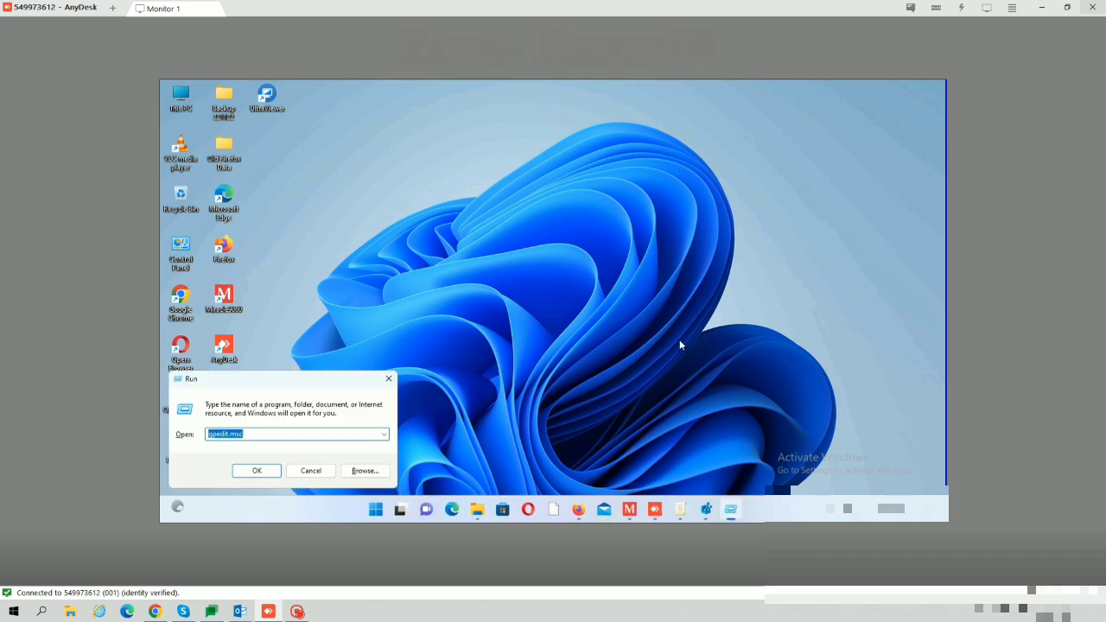
type("re")
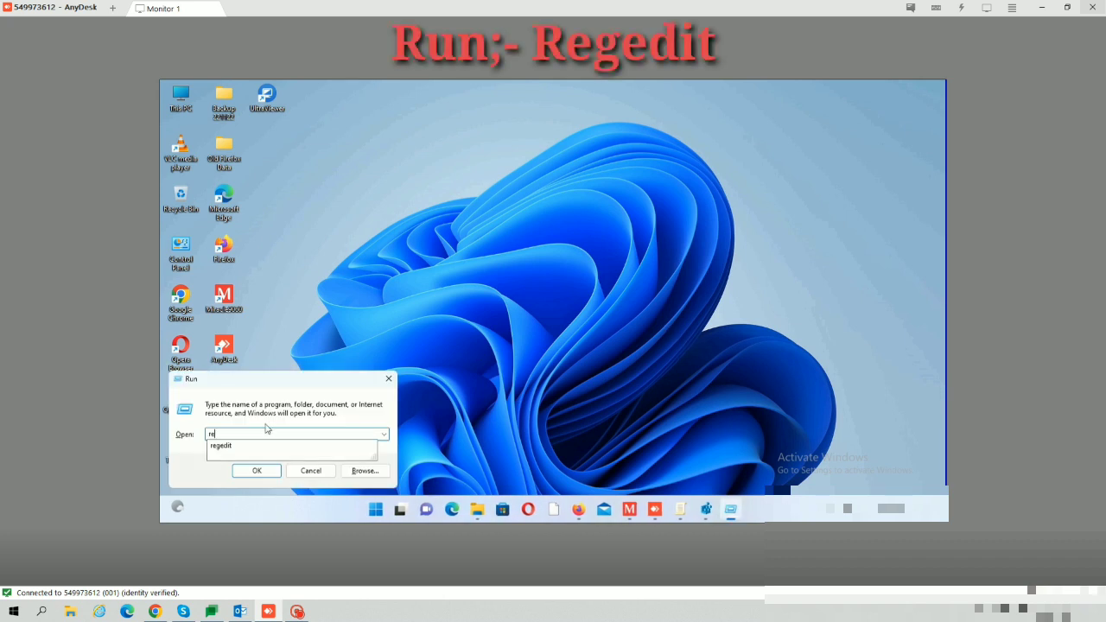
left_click(235, 447)
left_click(252, 470)
left_click(500, 386)
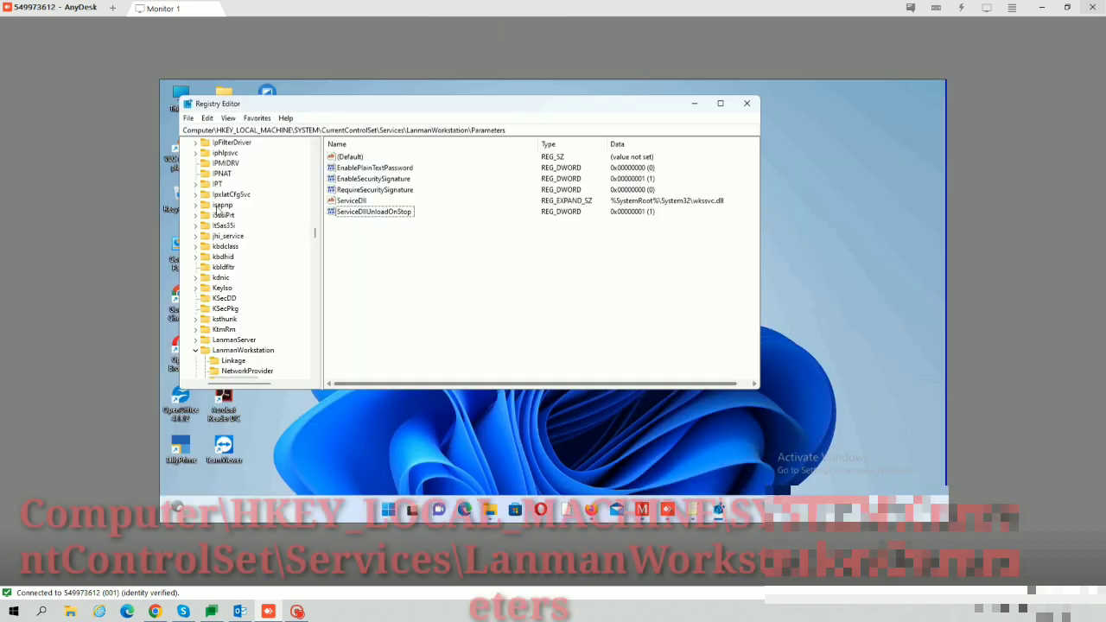
Maximize the Registry Editor and collapse the SYSTEM and HKEY_LOCAL_MACHINE branches of the key tree
scroll(248, 210, "up", 7)
scroll(248, 210, "up", 20)
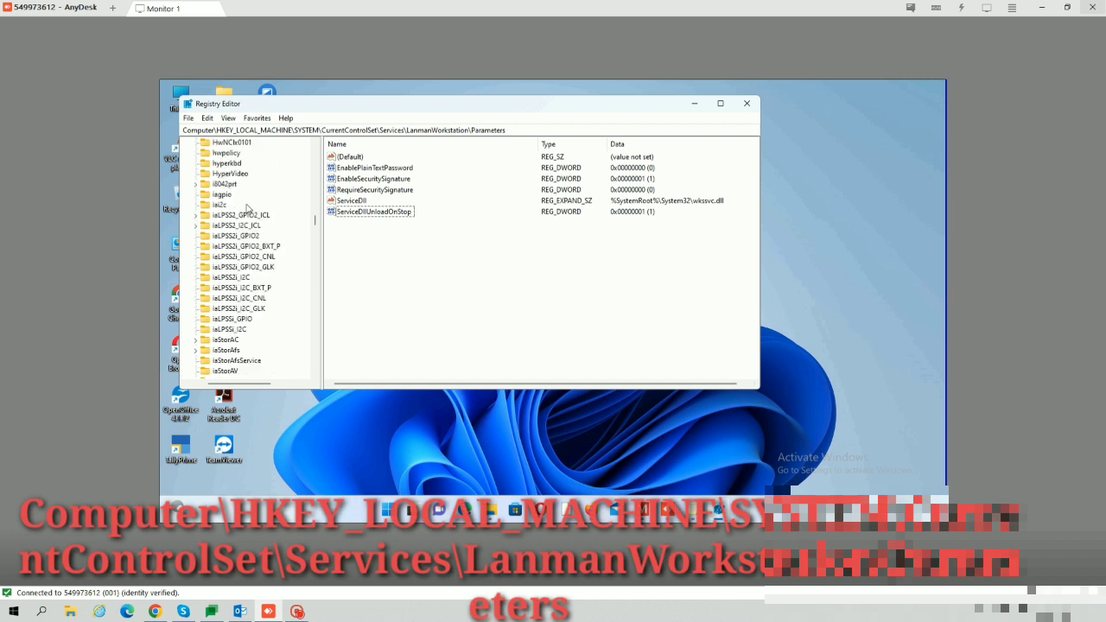
scroll(248, 210, "up", 4)
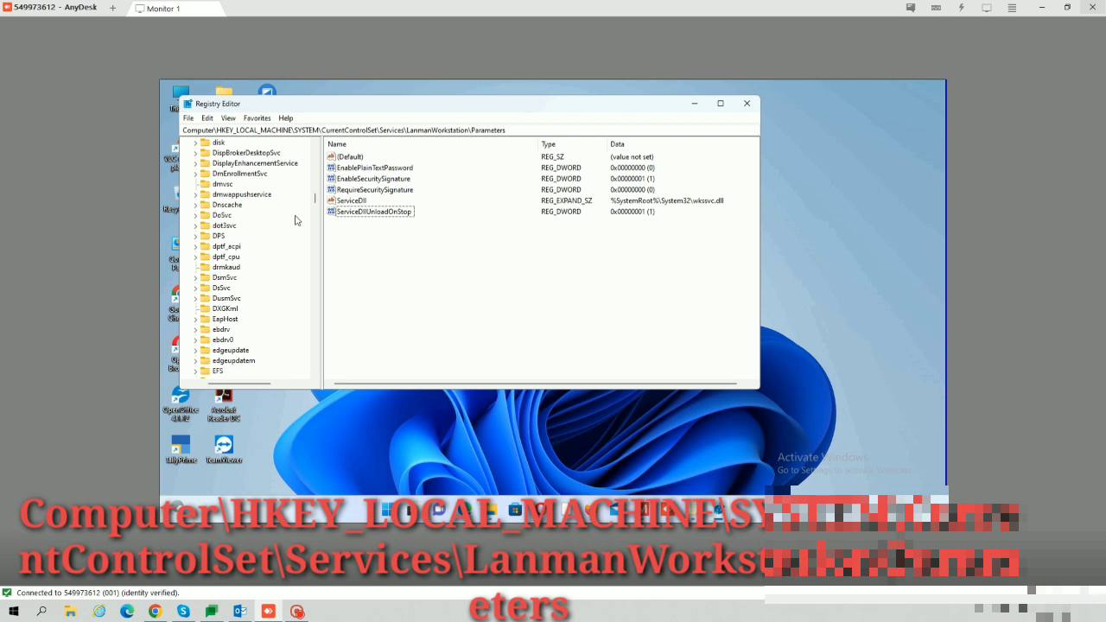
left_click(314, 156)
scroll(315, 155, "up", 20)
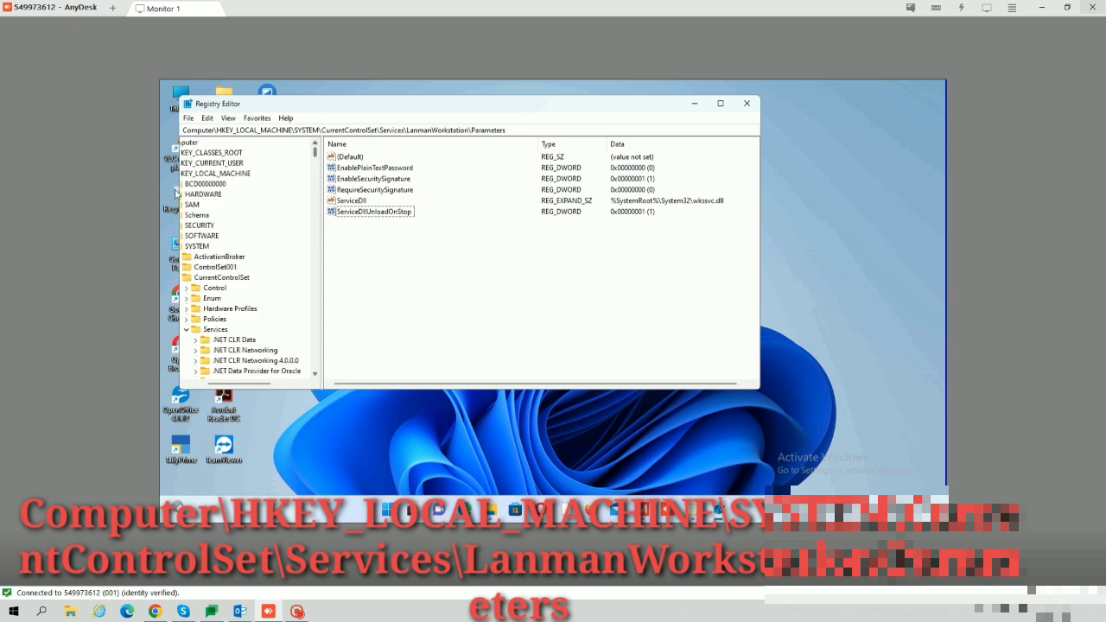
left_click_drag(253, 387, 211, 387)
key("super+Up")
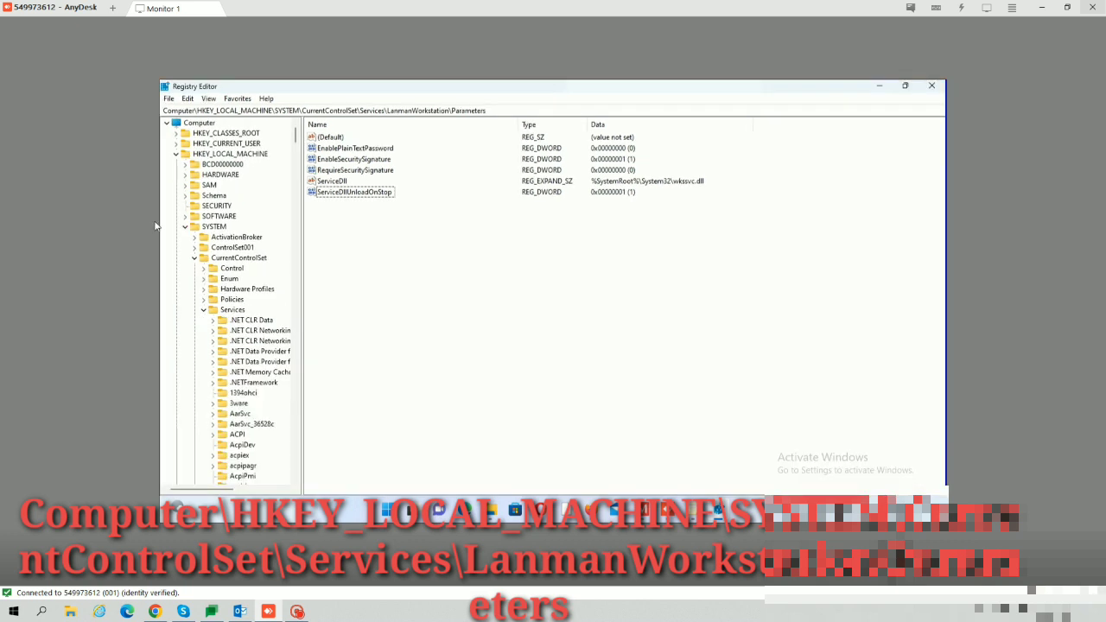
left_click(184, 226)
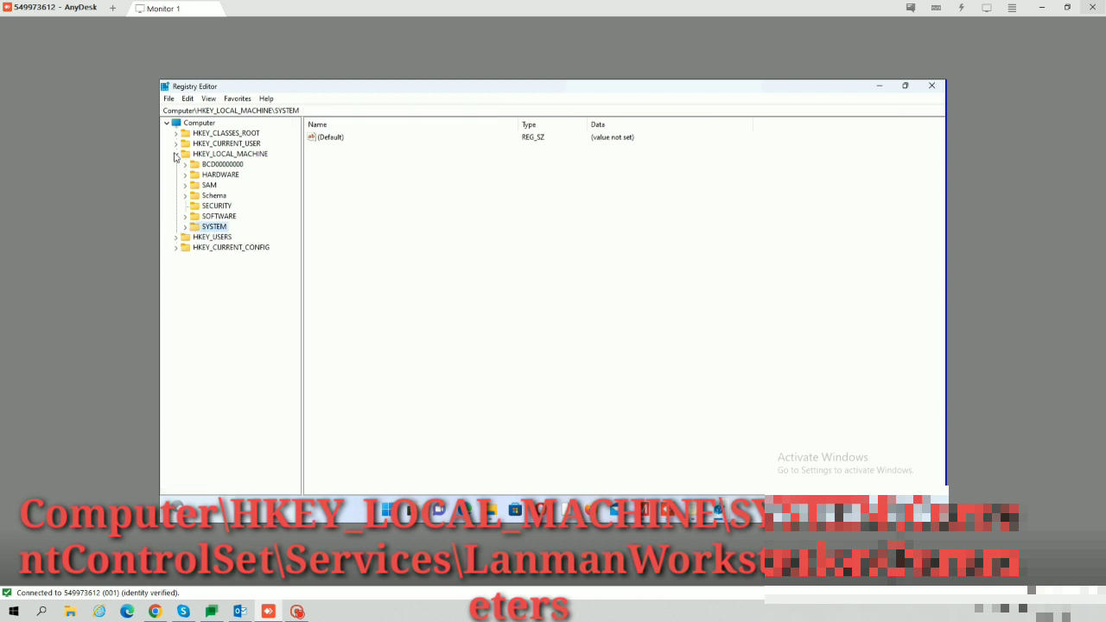
left_click(175, 155)
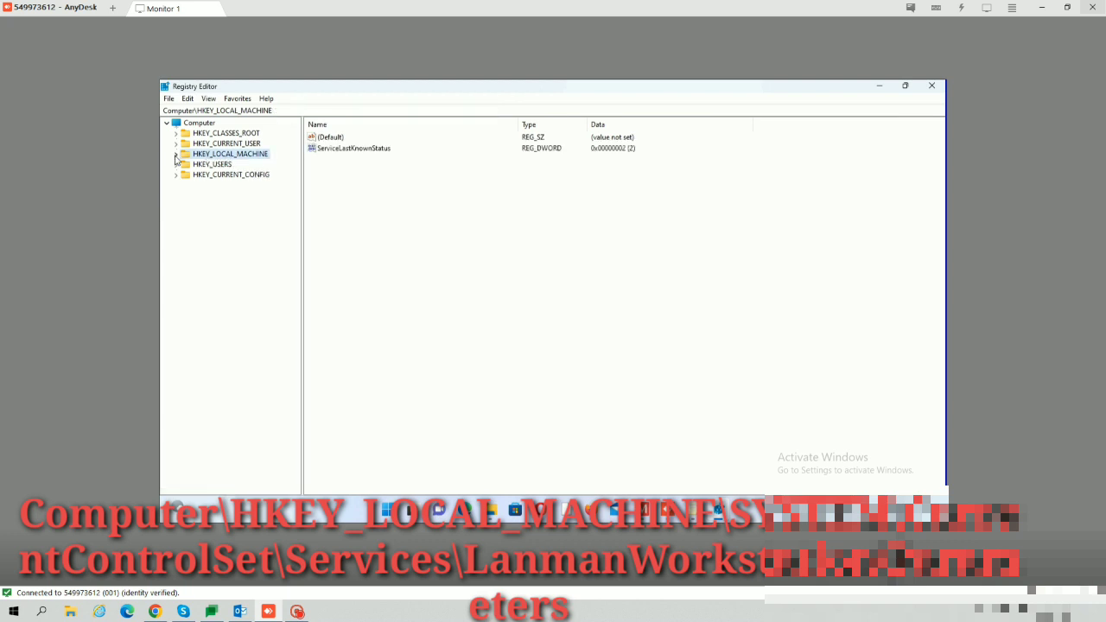
Expand HKEY_LOCAL_MACHINE and SYSTEM, and select the Services key under CurrentControlSet
left_click(175, 155)
left_click(191, 228)
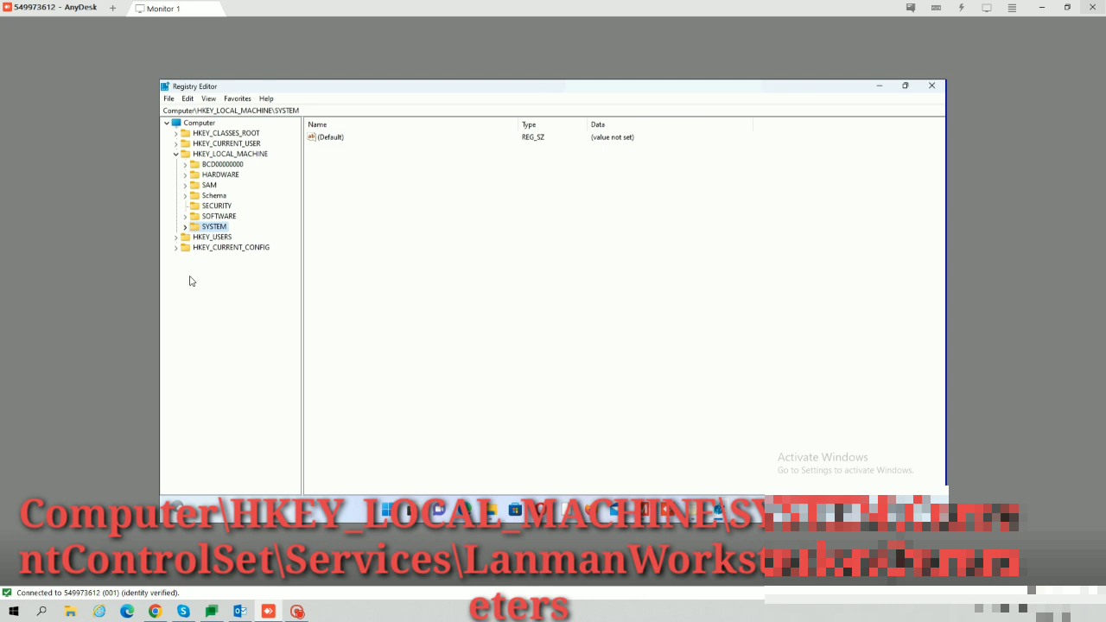
left_click(185, 227)
left_click(234, 206)
left_click(226, 156)
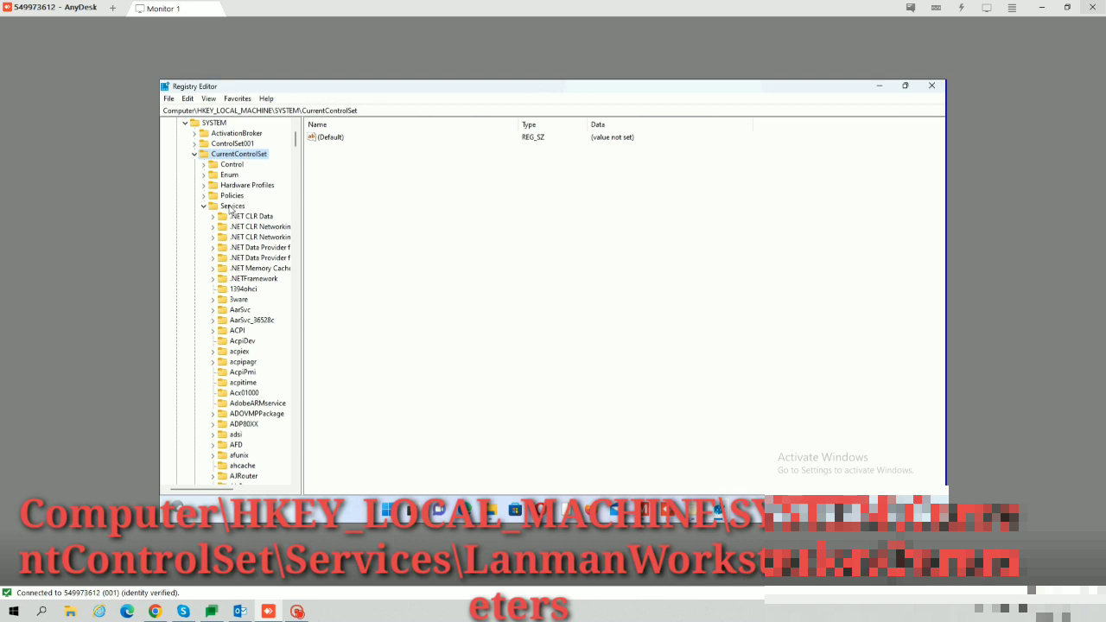
left_click(232, 207)
Find the LanmanWorkstation key among the services and open its Parameters subkey
scroll(246, 354, "down", 2)
scroll(246, 354, "down", 1)
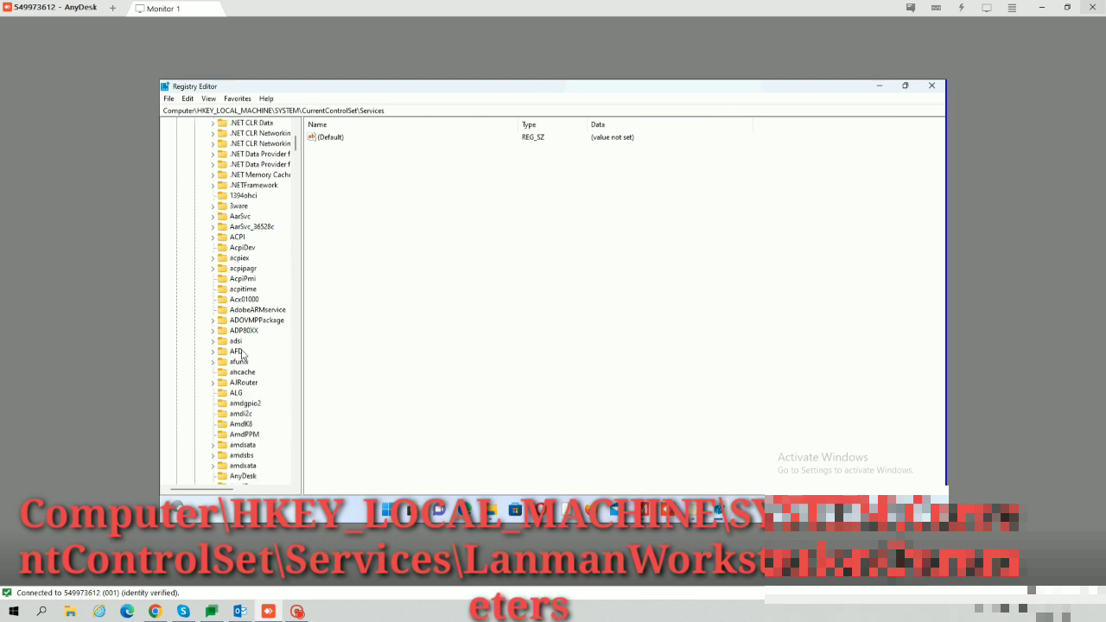
left_click(240, 352)
key("l")
scroll(249, 371, "down", 3)
scroll(254, 388, "down", 2)
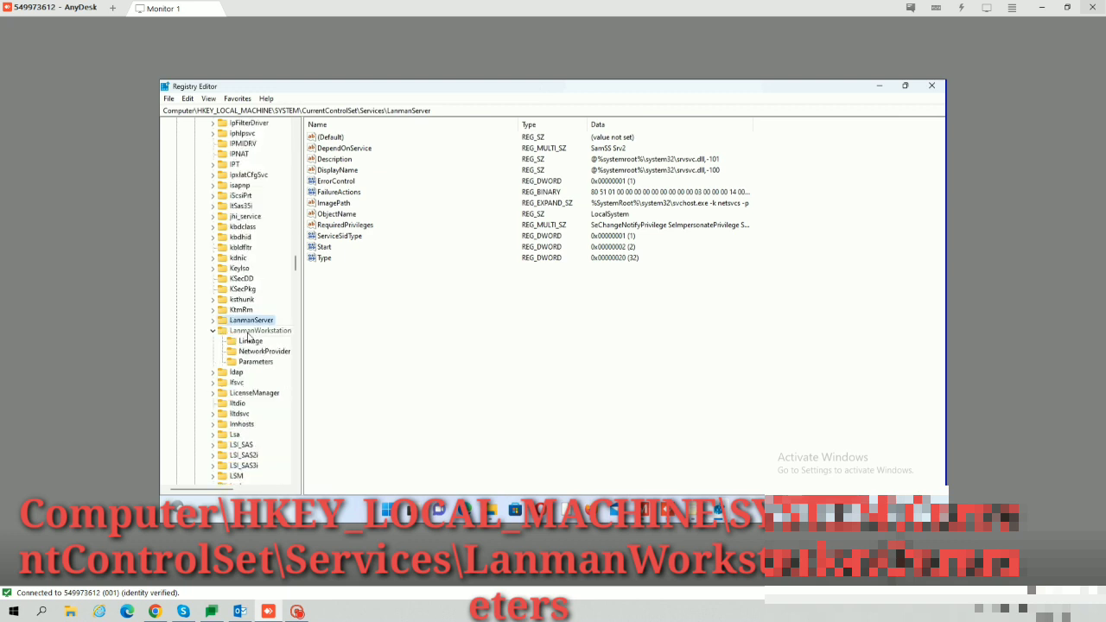
left_click(253, 331)
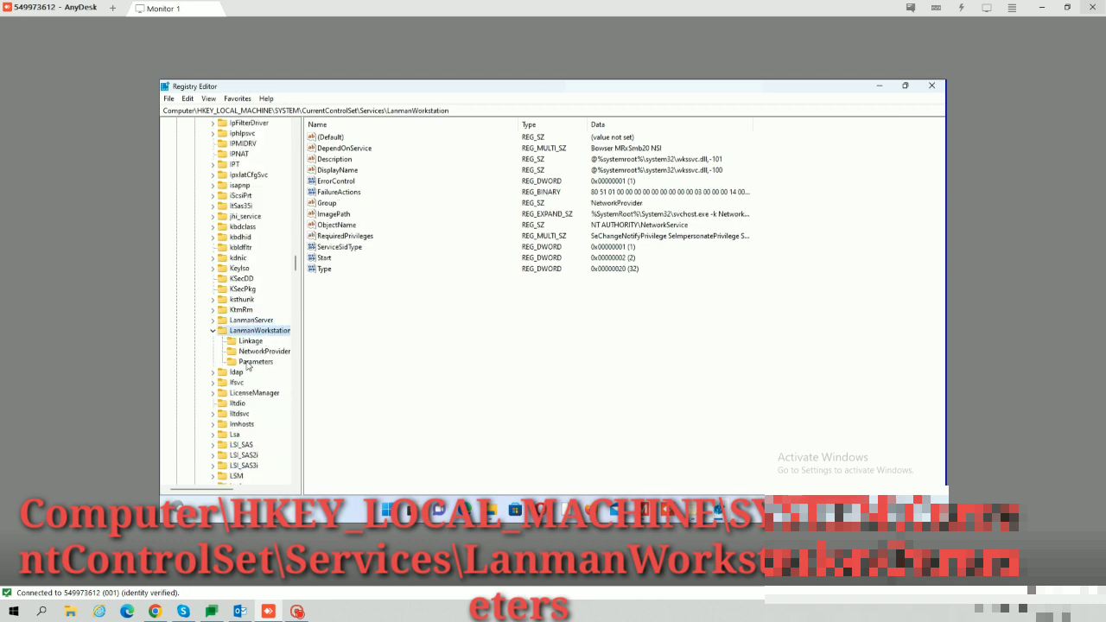
left_click(263, 362)
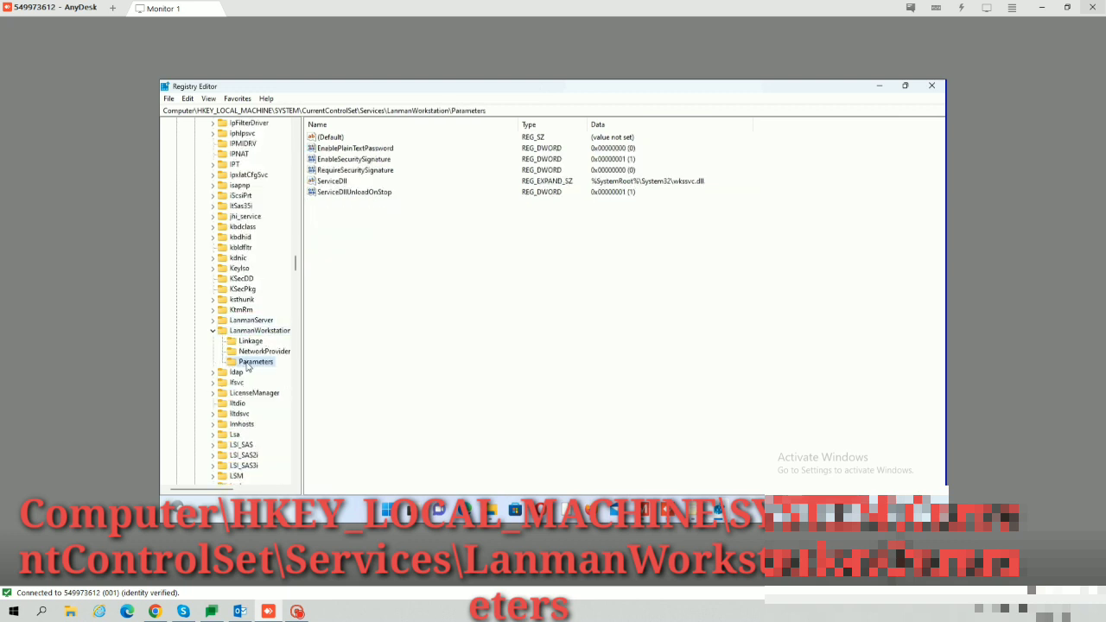
Create a DWORD (32-bit) value named AllowInsecureGuestAuth in the LanmanWorkstation Parameters key
right_click(341, 225)
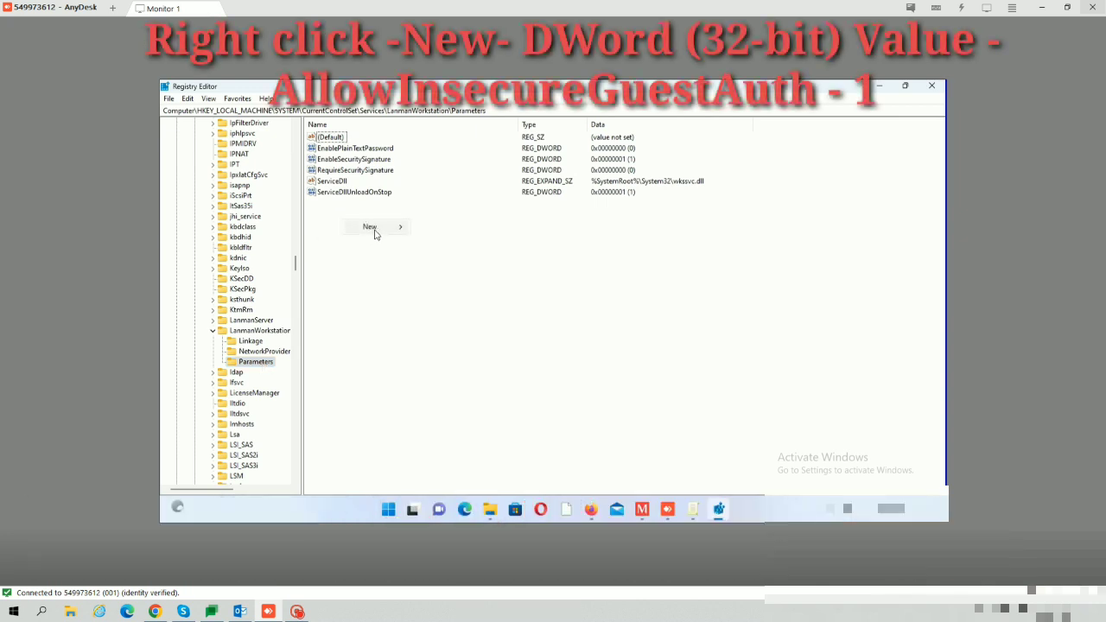
mouse_move(372, 232)
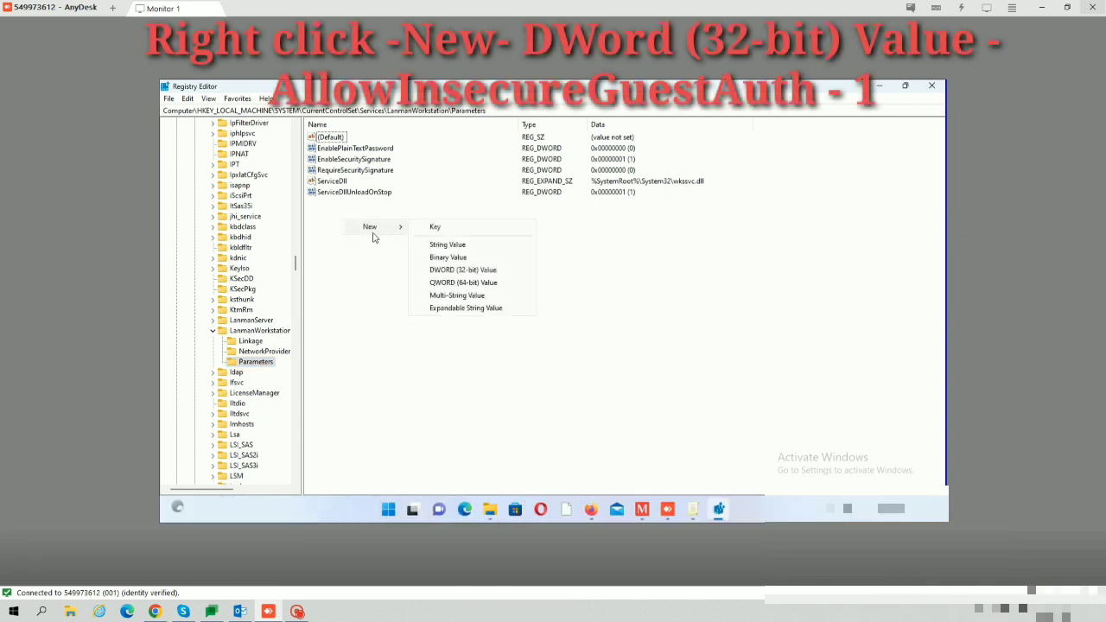
left_click(449, 270)
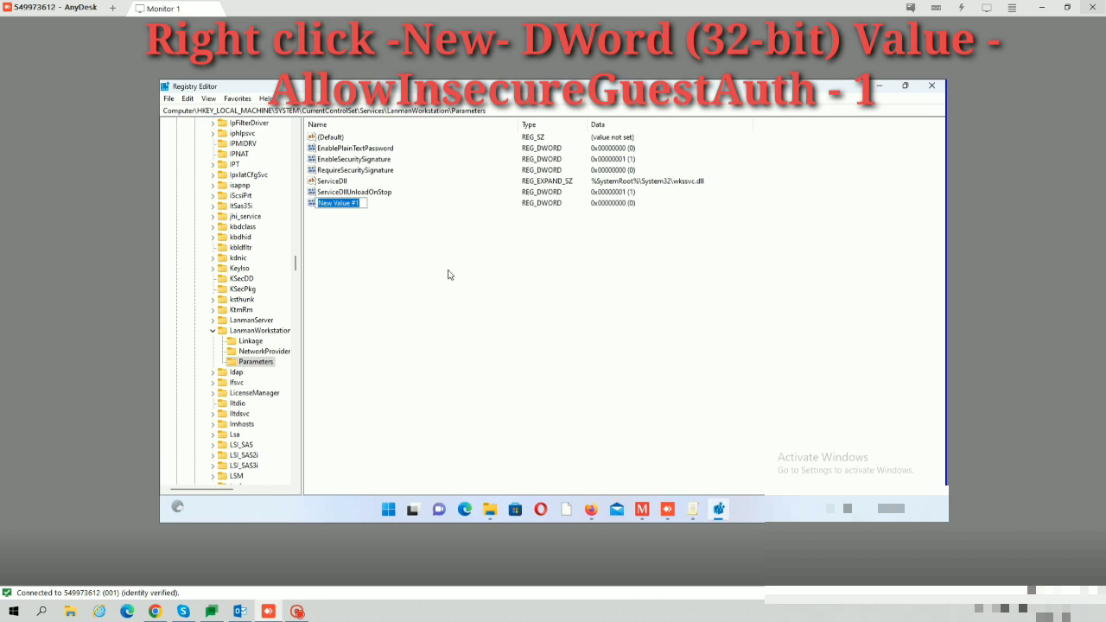
type("AllowInsecureGuestAuth")
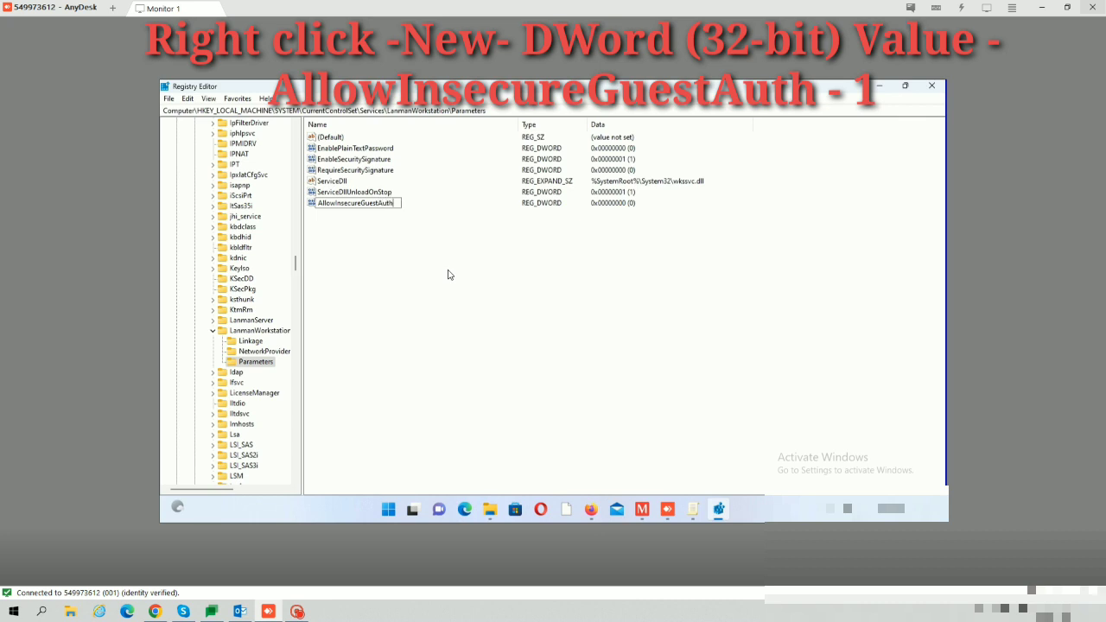
key("Return")
Set the AllowInsecureGuestAuth value data to 1 and close the Registry Editor
double_click(354, 204)
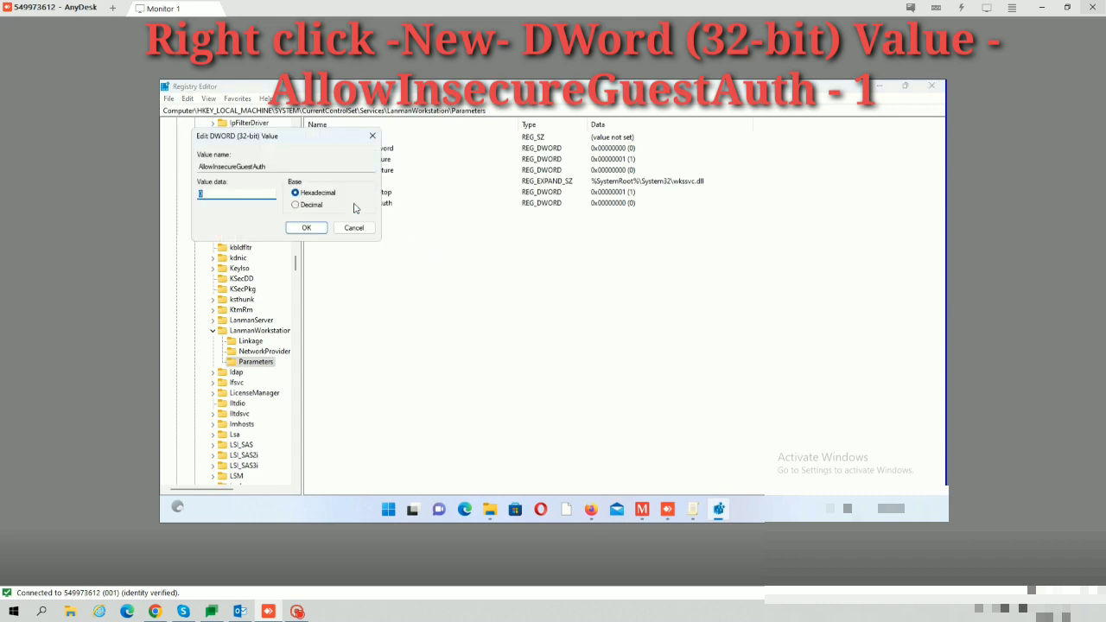
type("1")
left_click(305, 227)
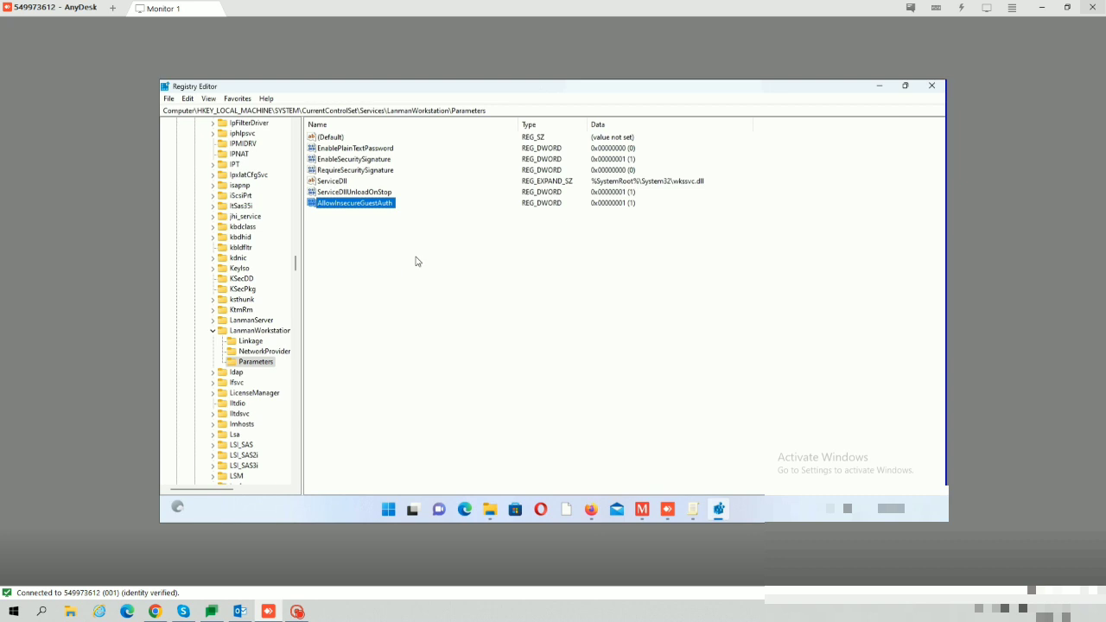
left_click(930, 88)
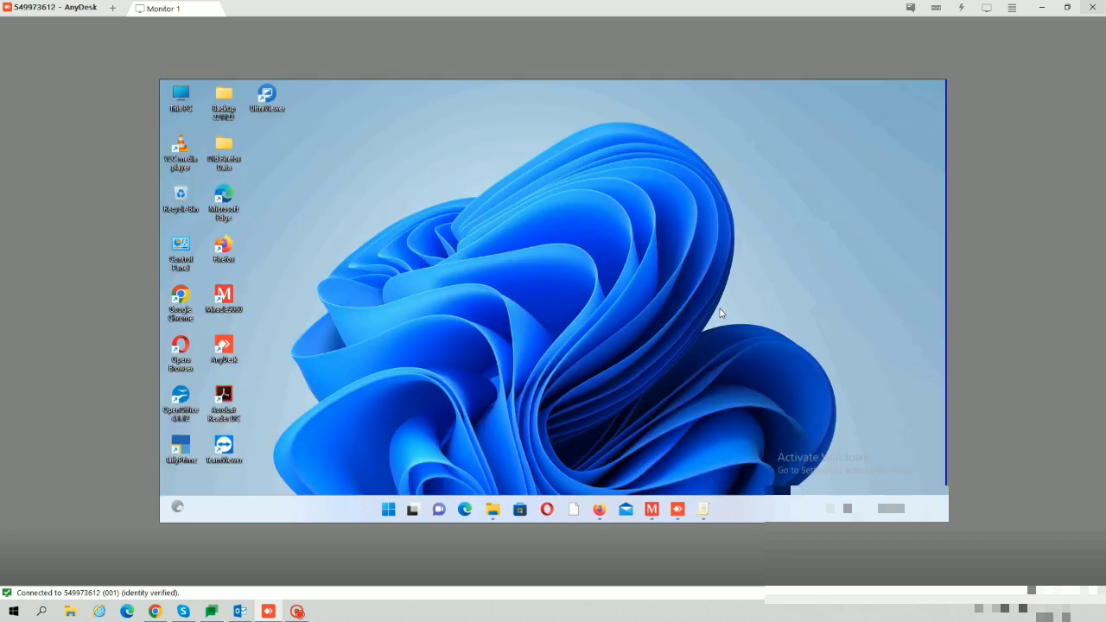
Launch an earlier entry from the Run command history instead of regedit
key("super+r")
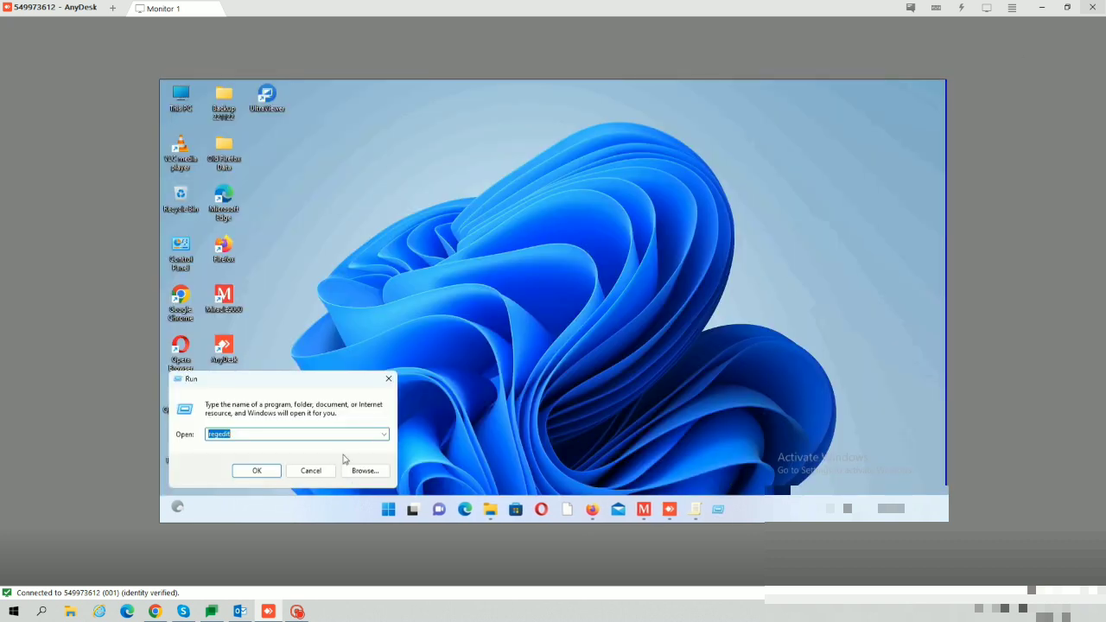
key("Down")
left_click(255, 471)
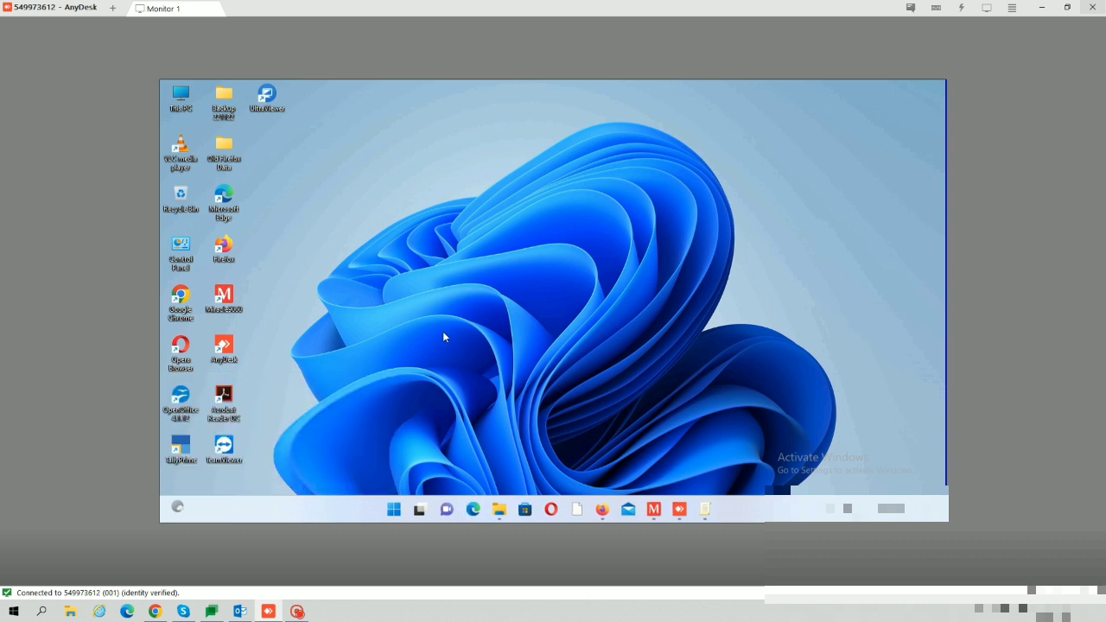